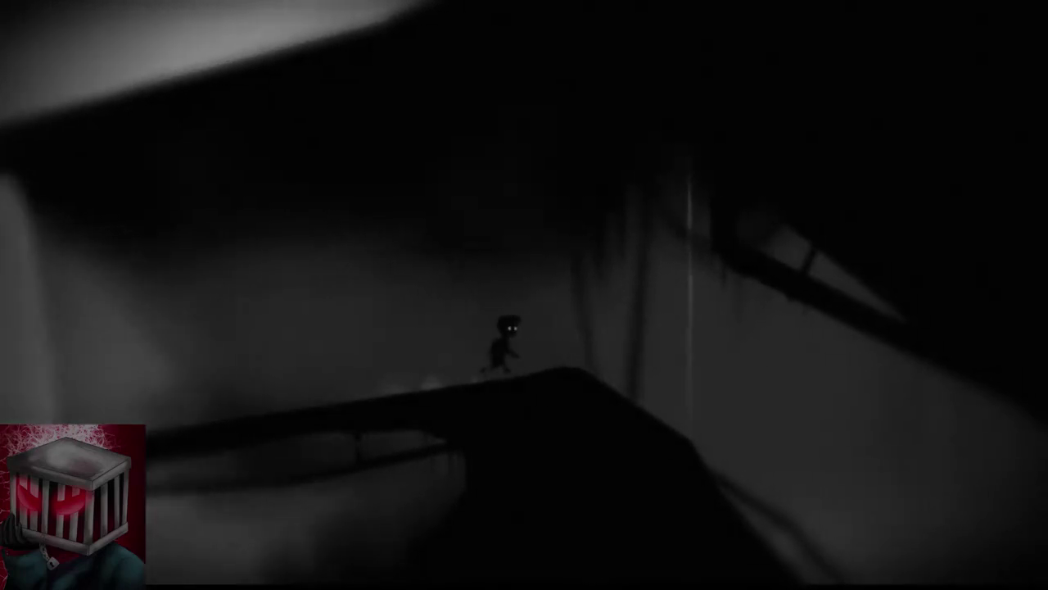
key(Right)
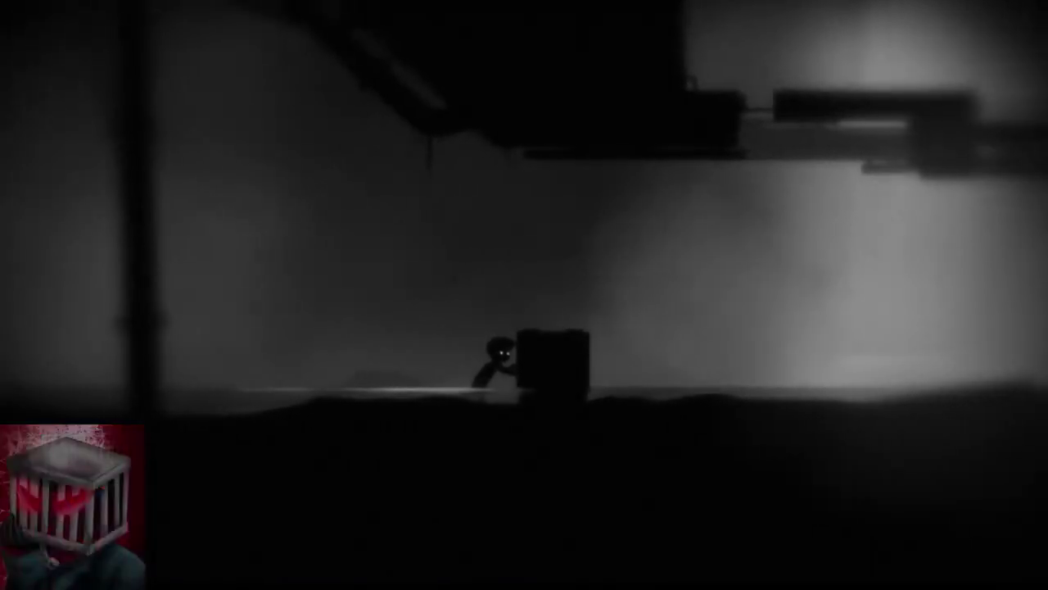
key(Right)
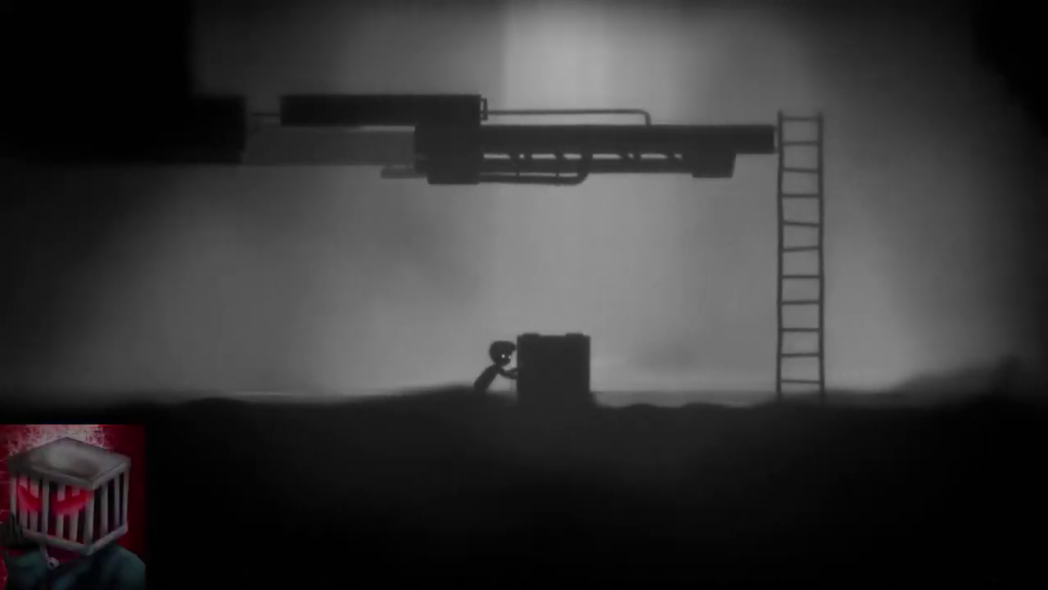
key(Right)
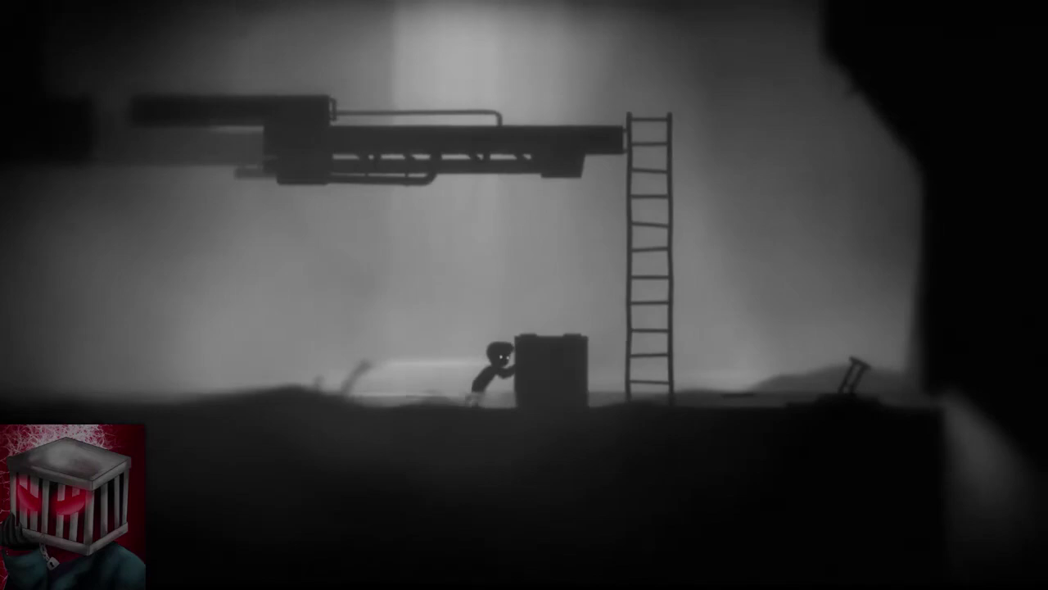
key(Right)
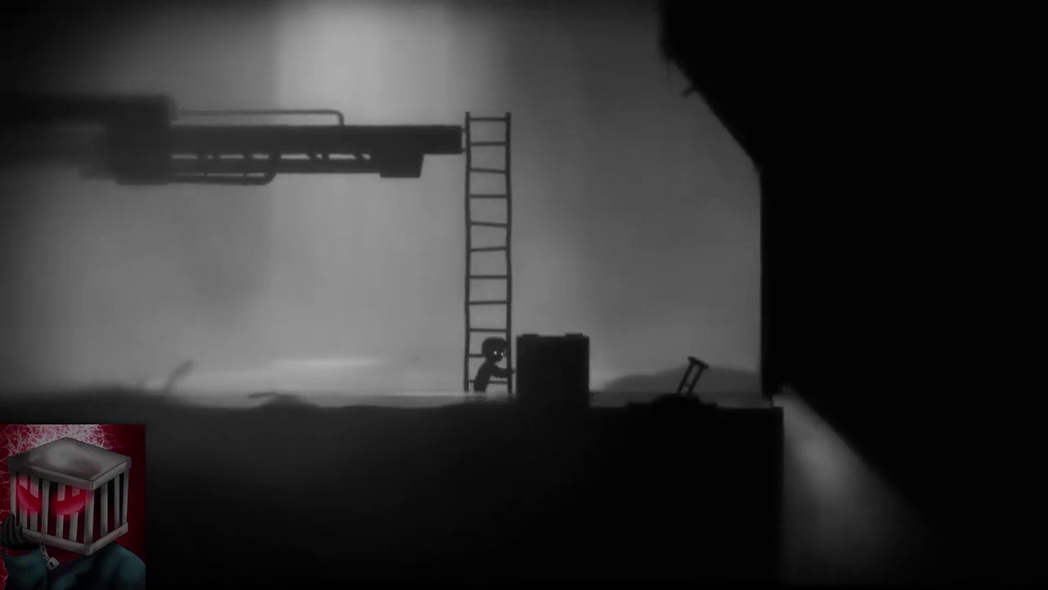
key(Left)
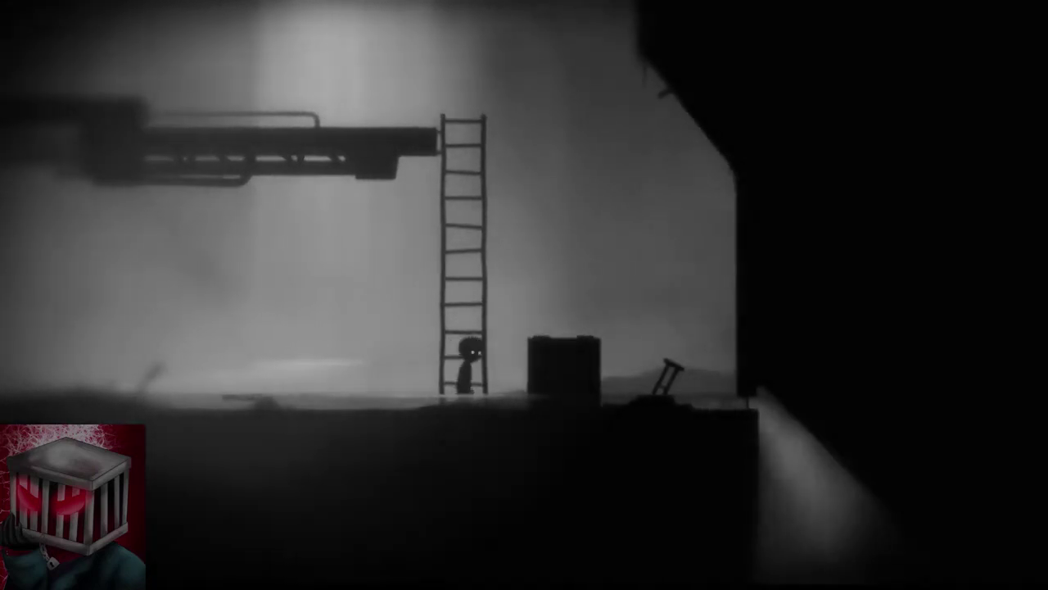
key(Right)
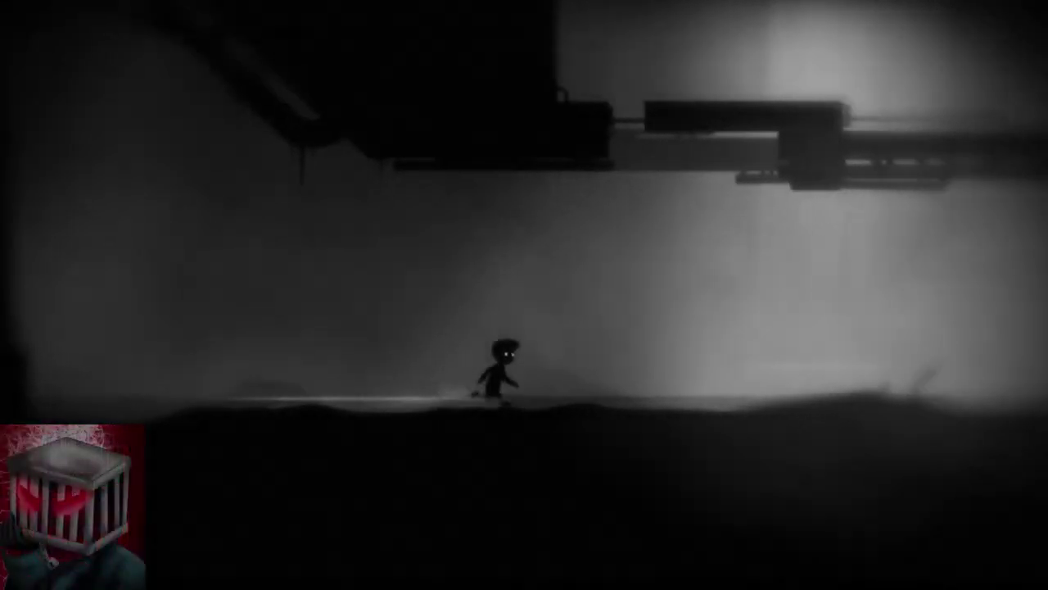
key(Right)
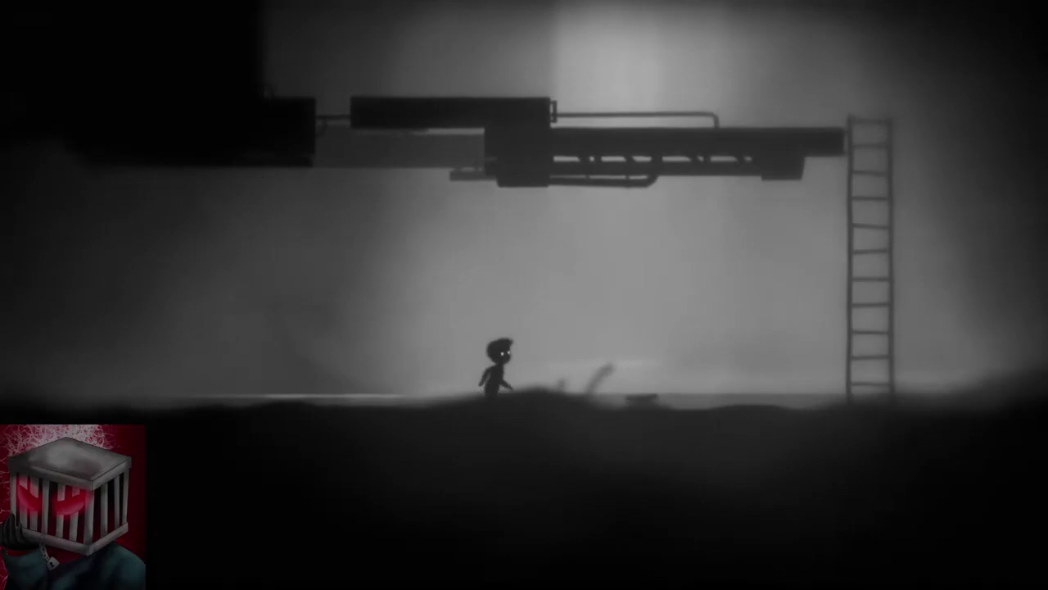
key(Right)
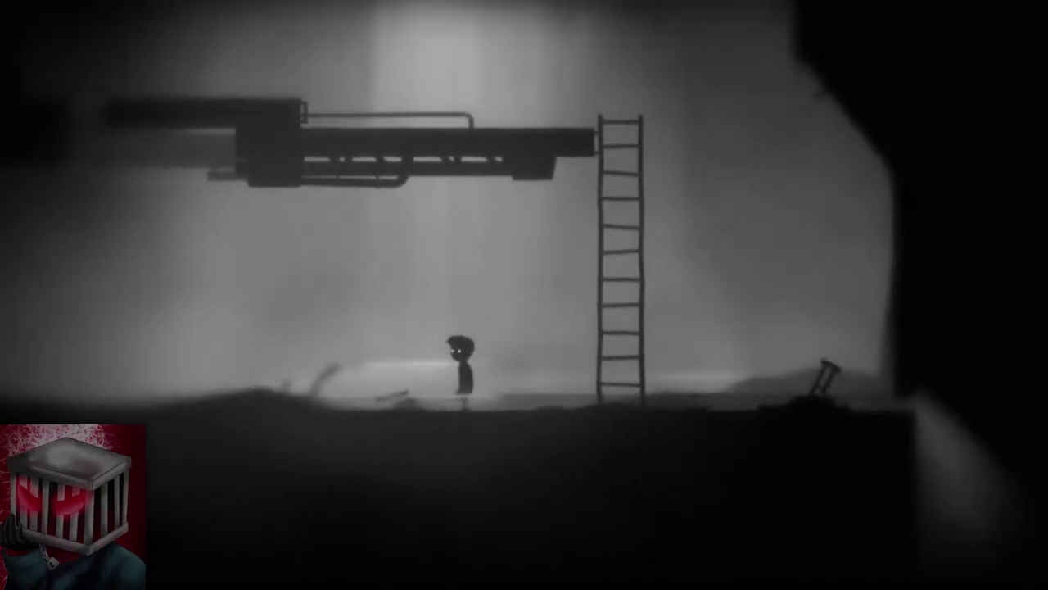
key(Left)
key(Left)
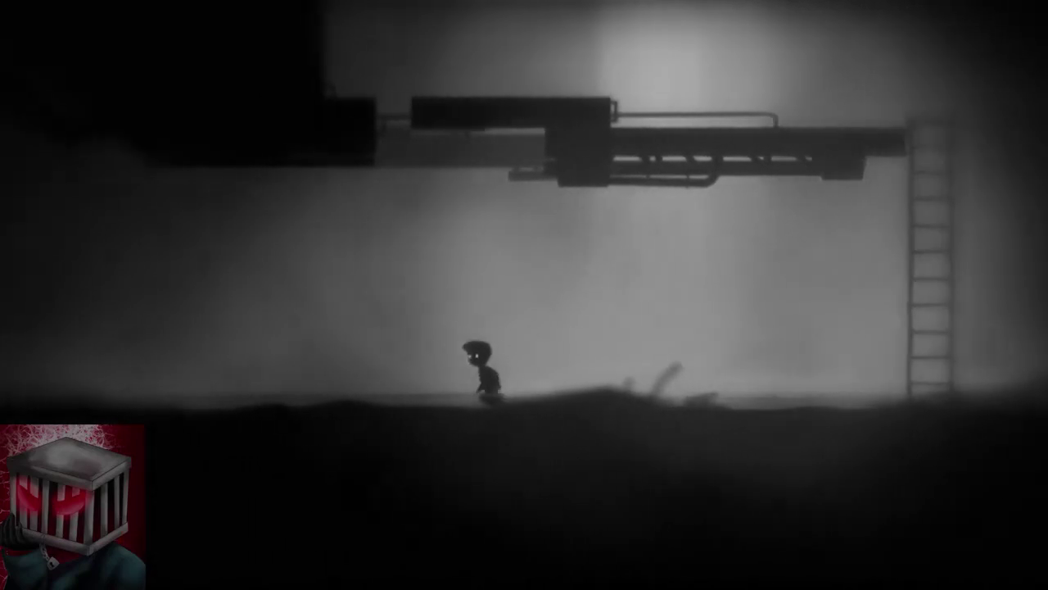
key(Left)
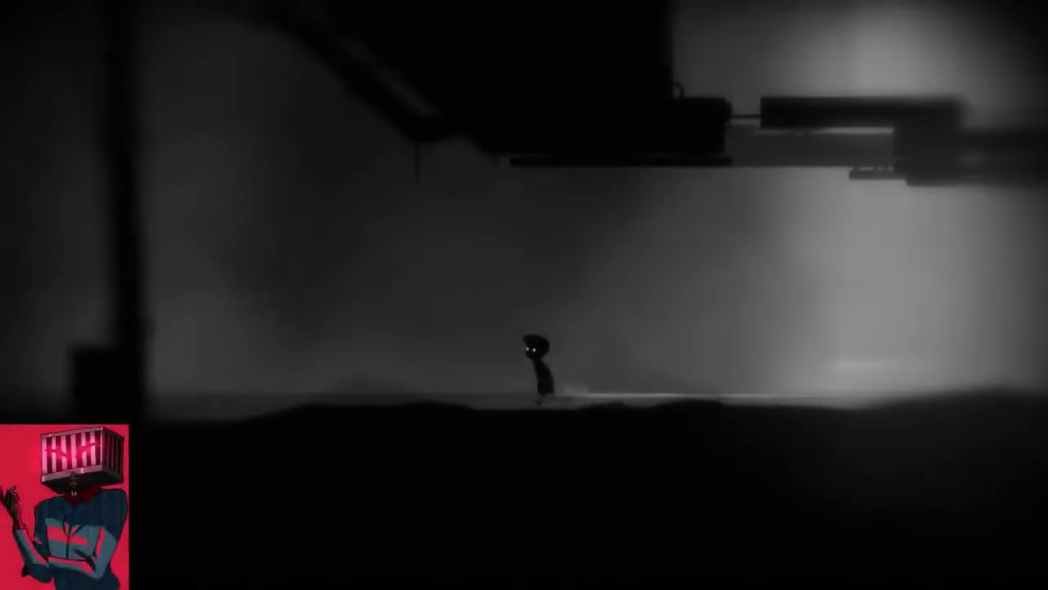
key(Left)
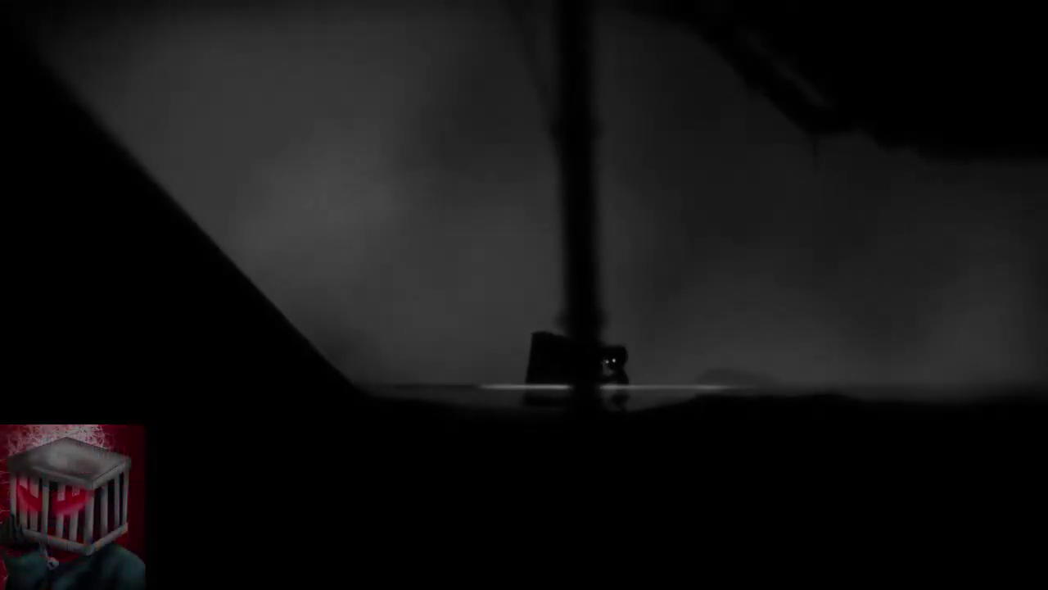
key(Right)
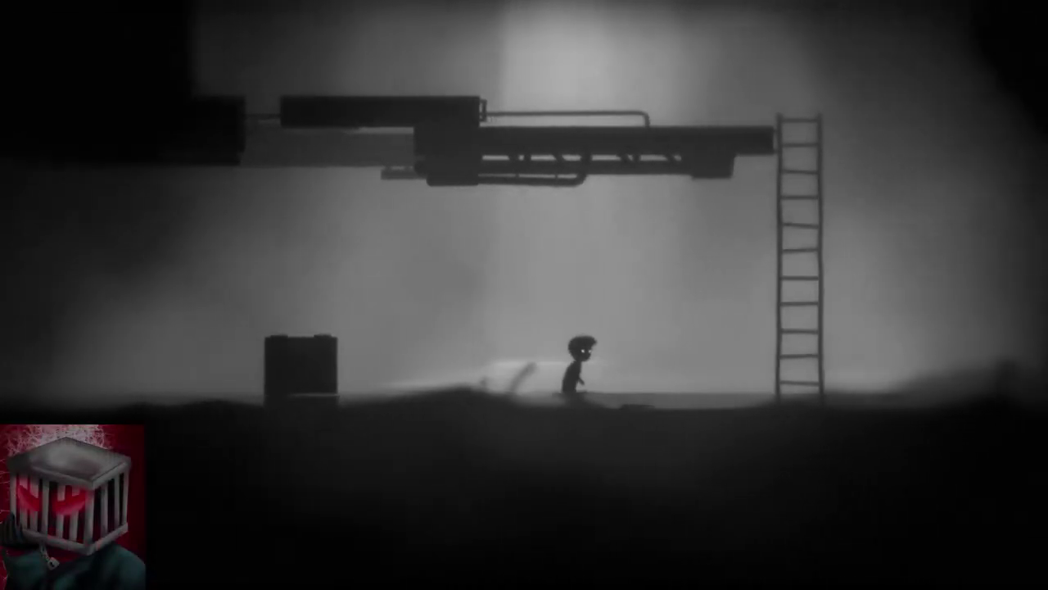
key(Right)
key(Up)
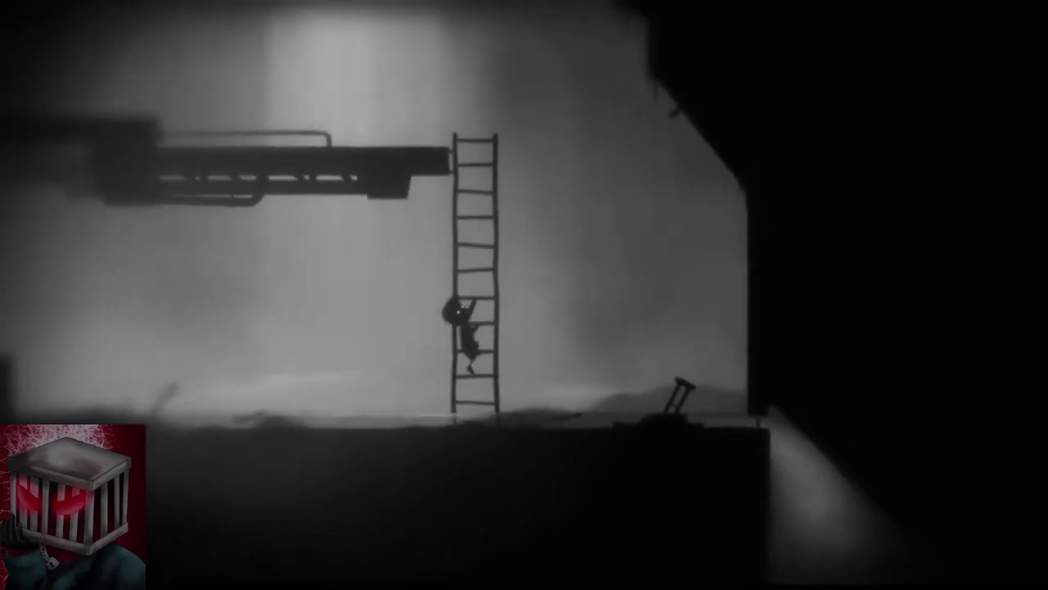
key(Up)
key(Left)
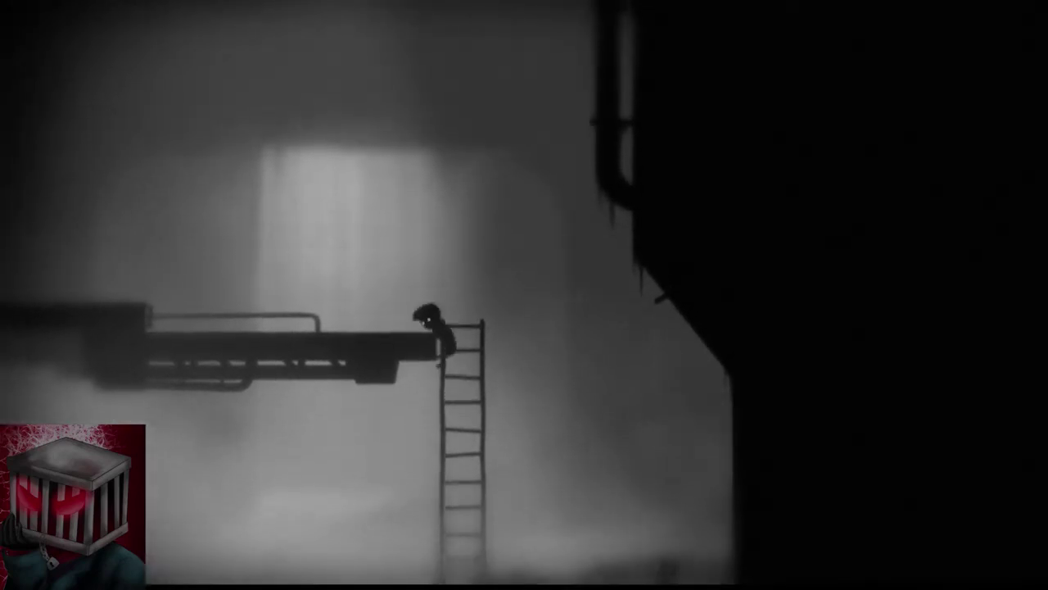
key(Left)
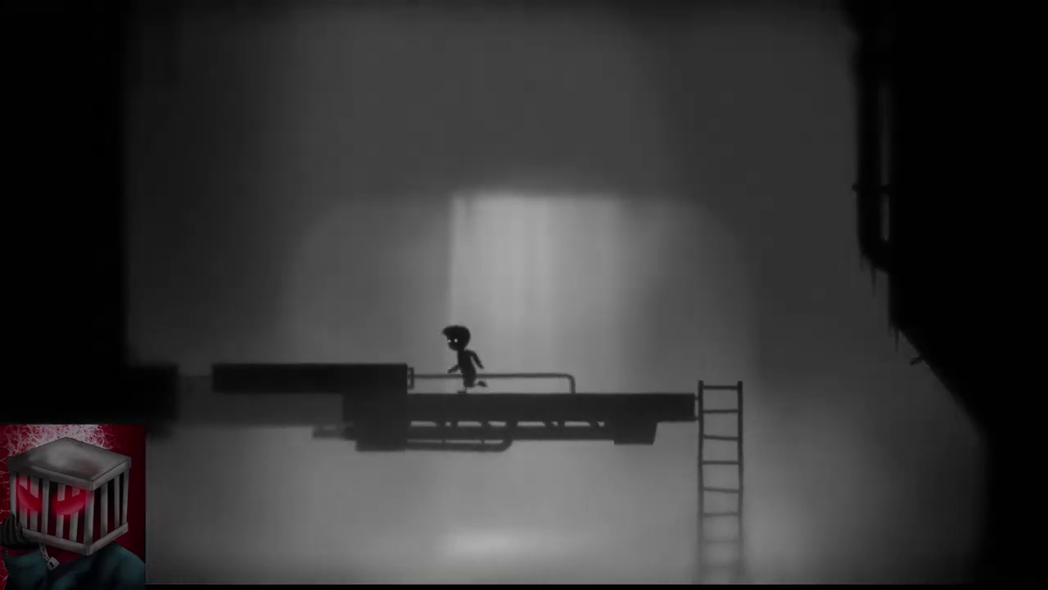
key(Right)
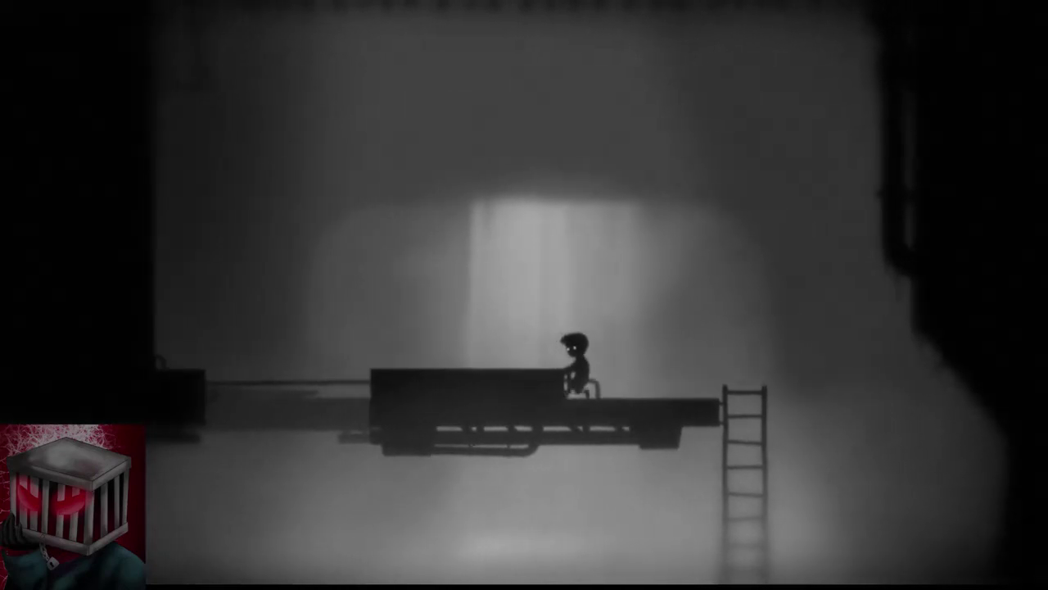
key(Right)
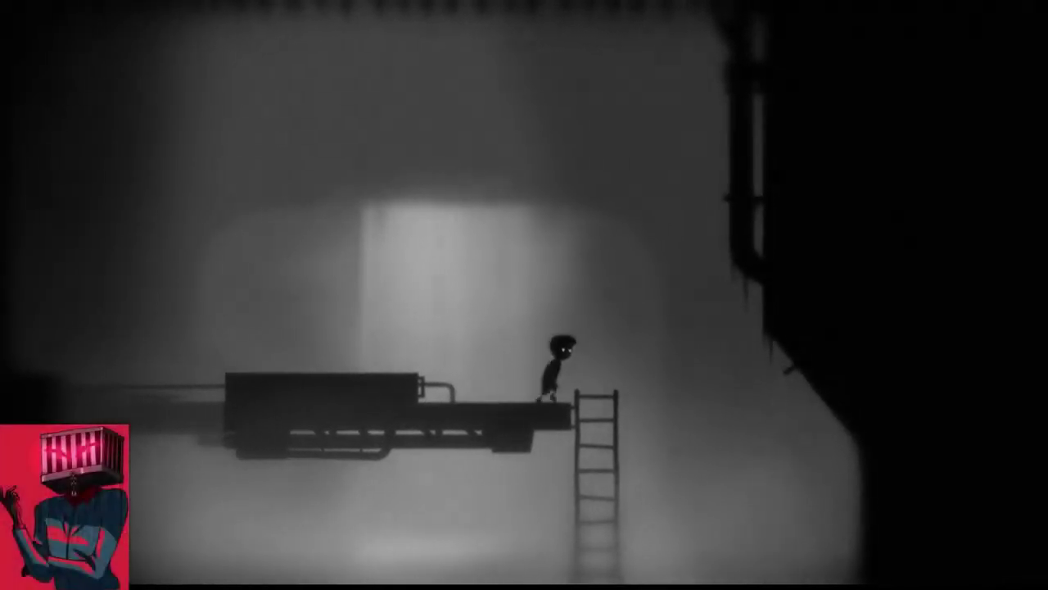
key(Down)
key(Down)
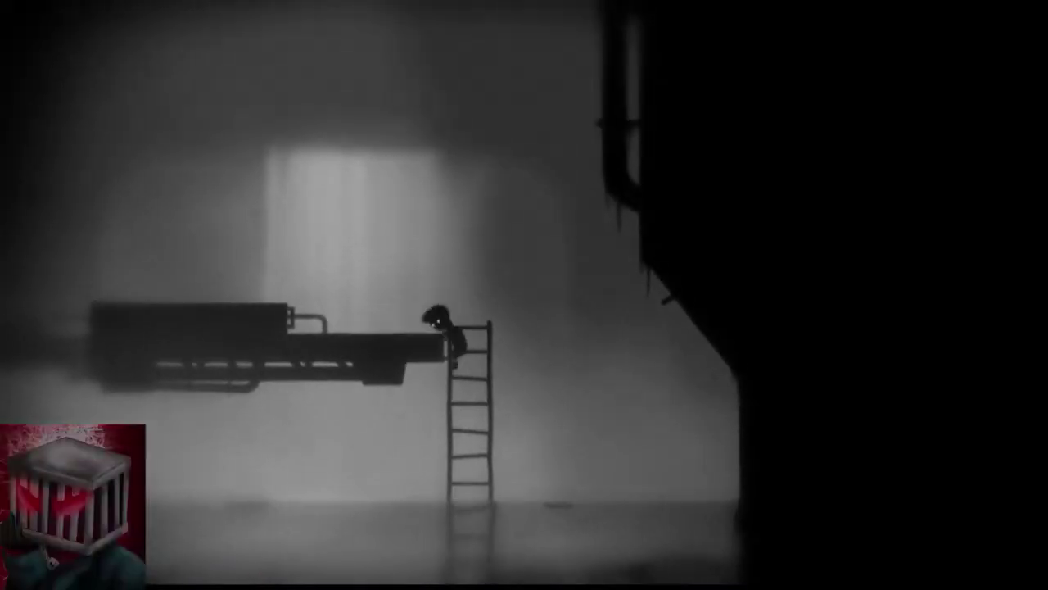
key(Left)
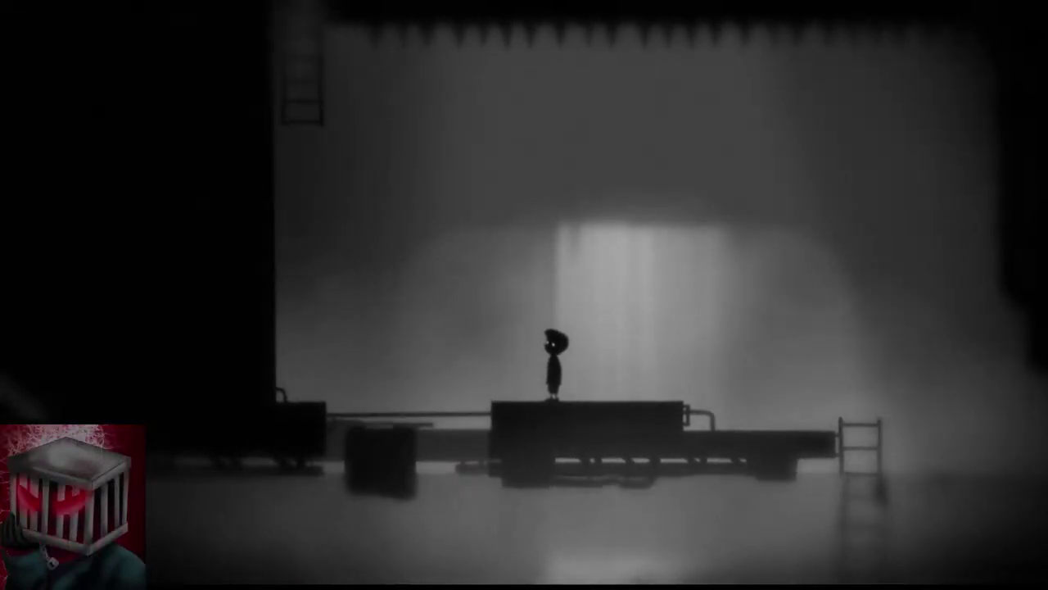
key(Left)
key(Up)
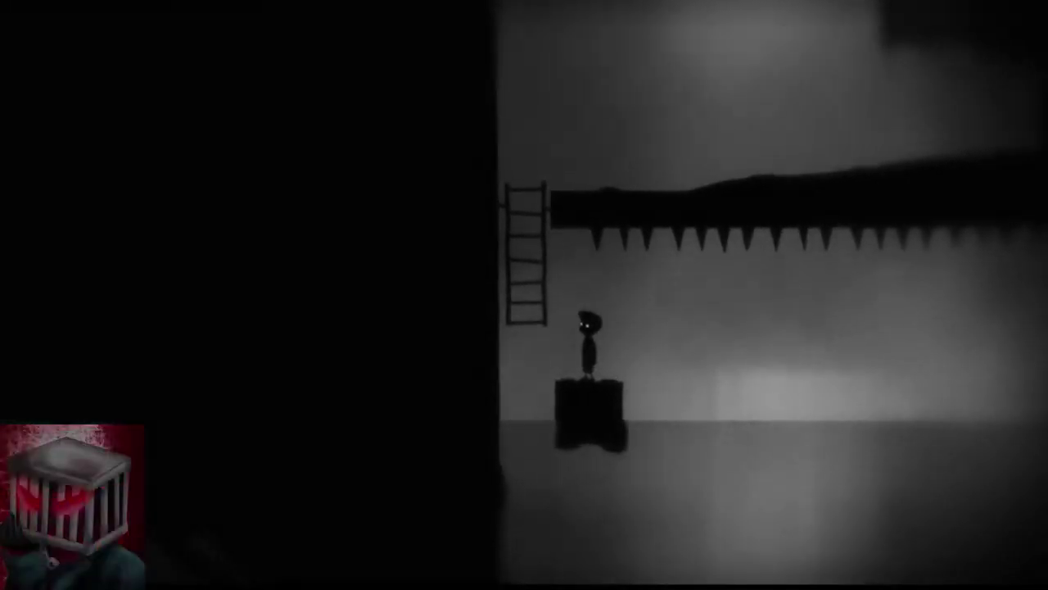
key(Up)
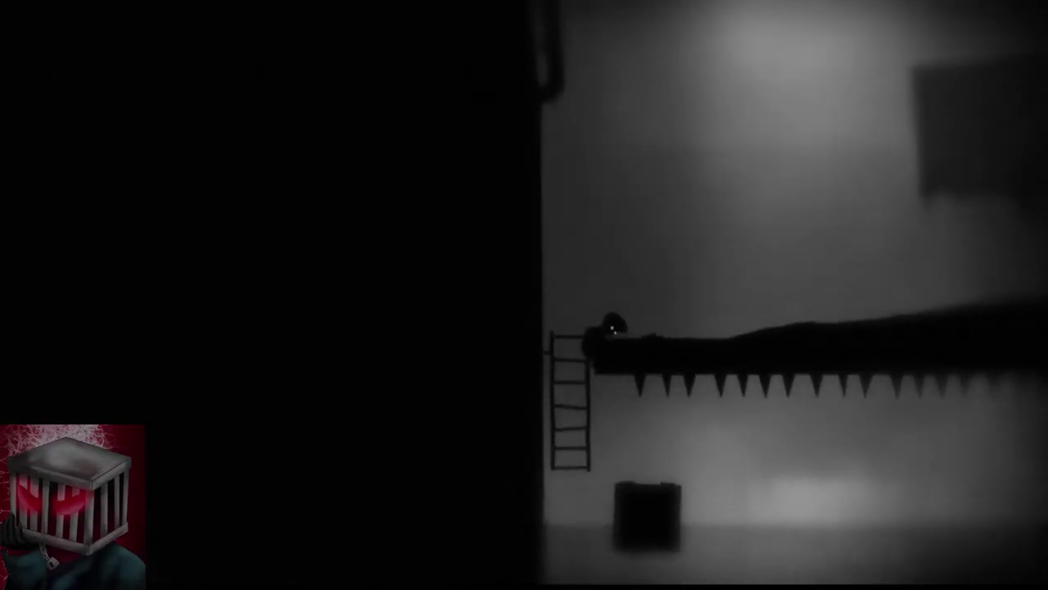
key(Right)
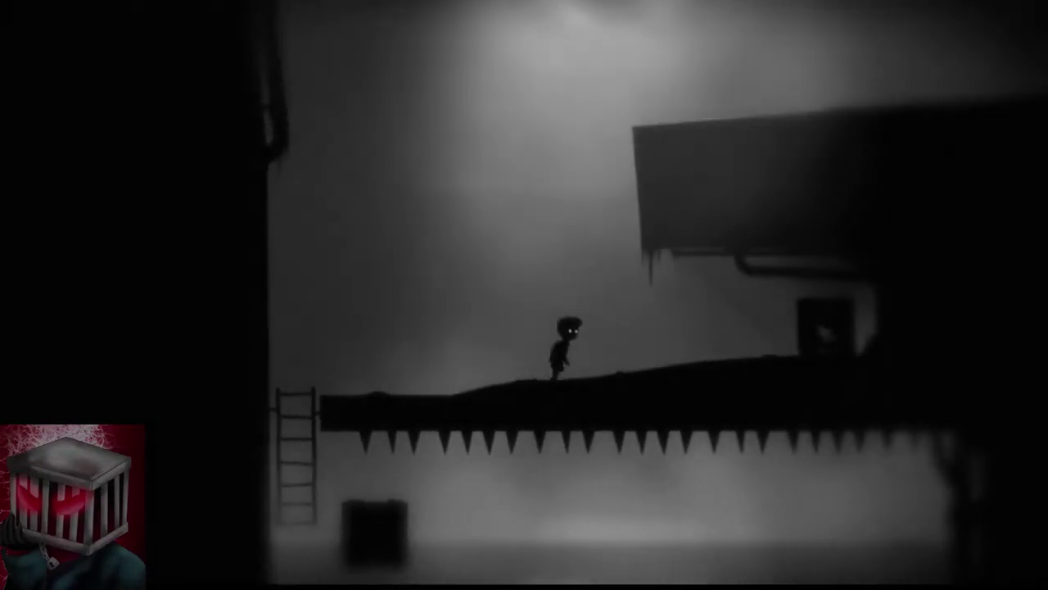
key(Right)
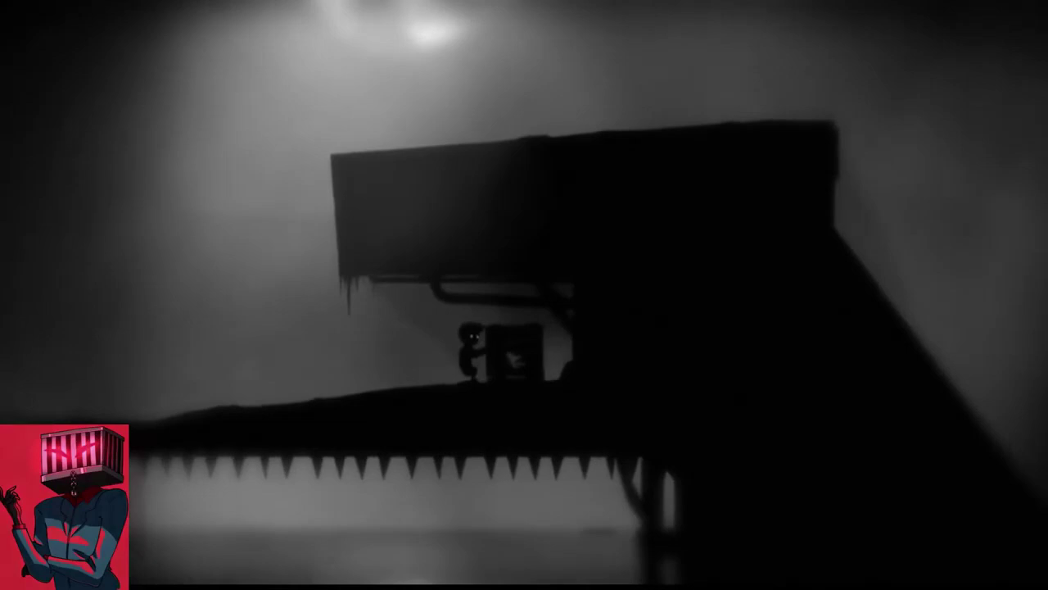
key(ctrl+Left)
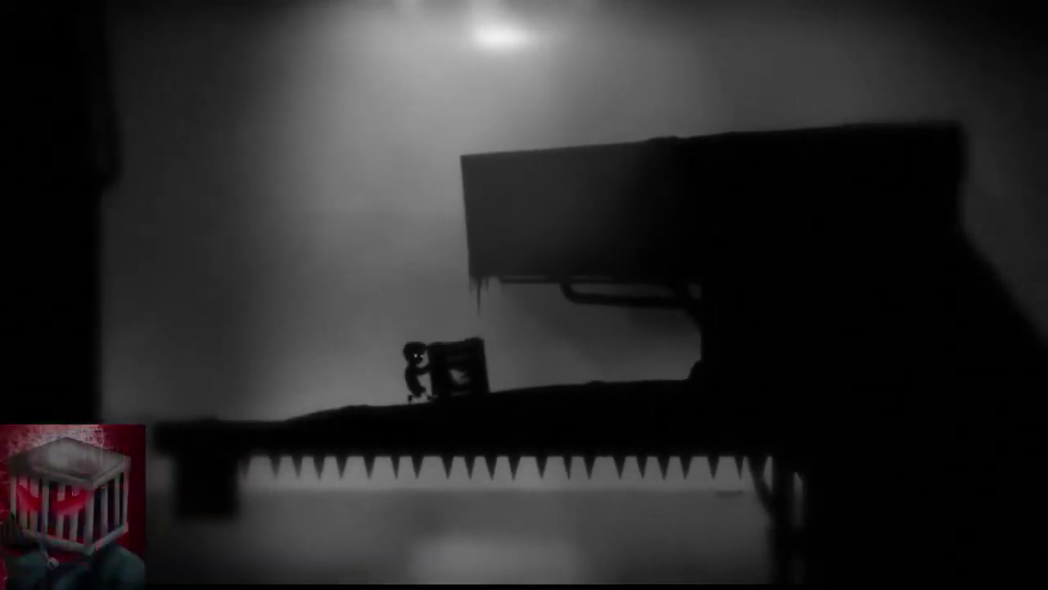
key(ctrl+Left)
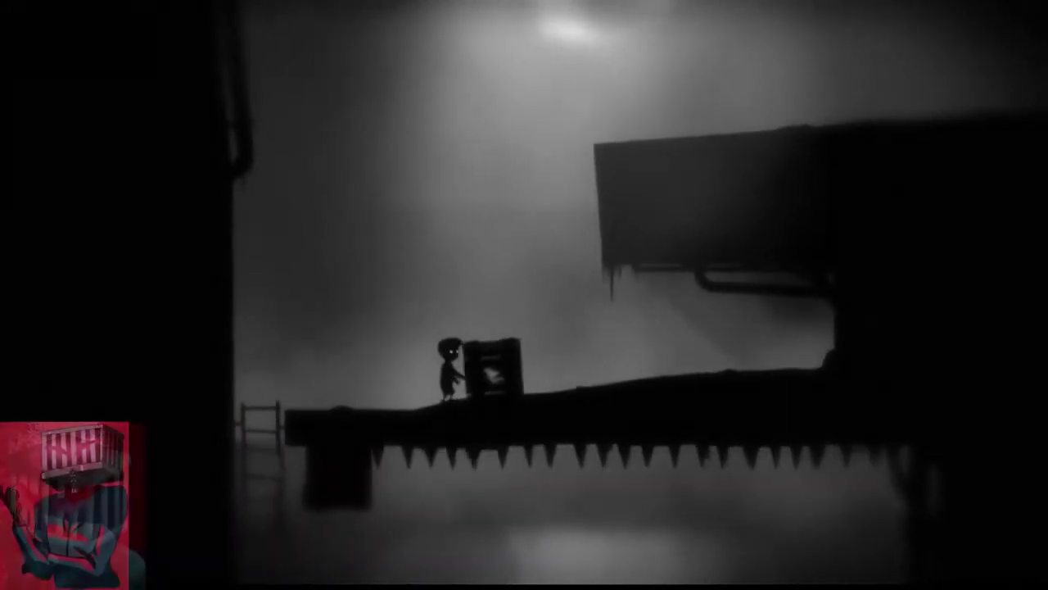
key(Up)
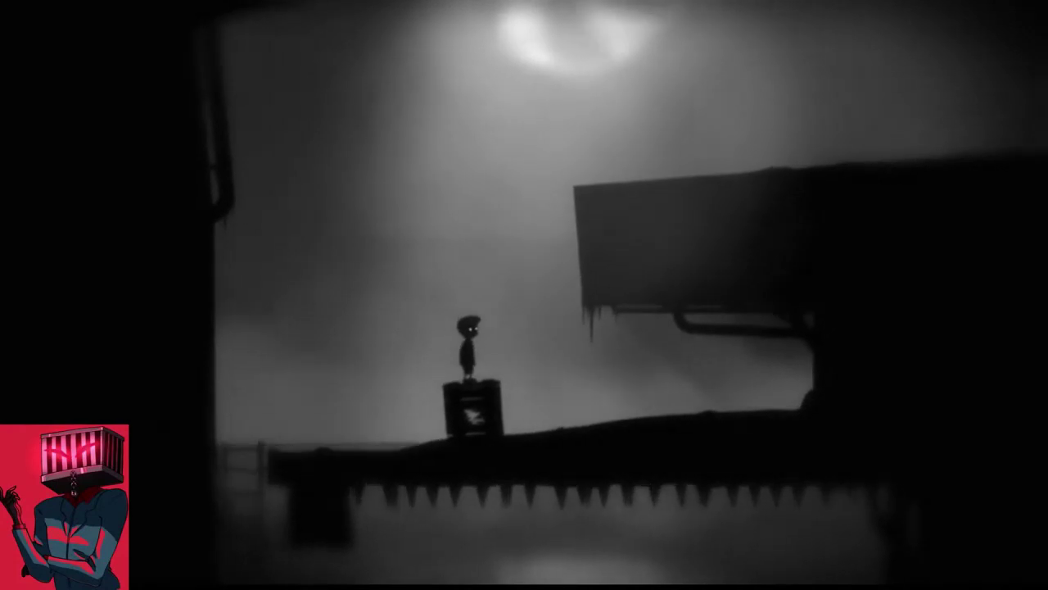
key(Right)
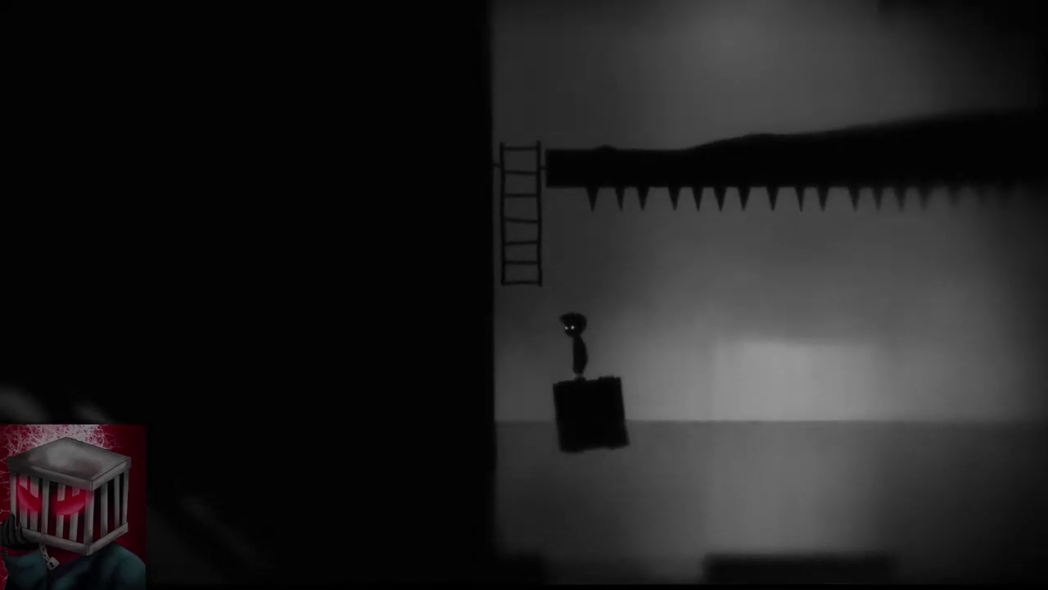
key(Up)
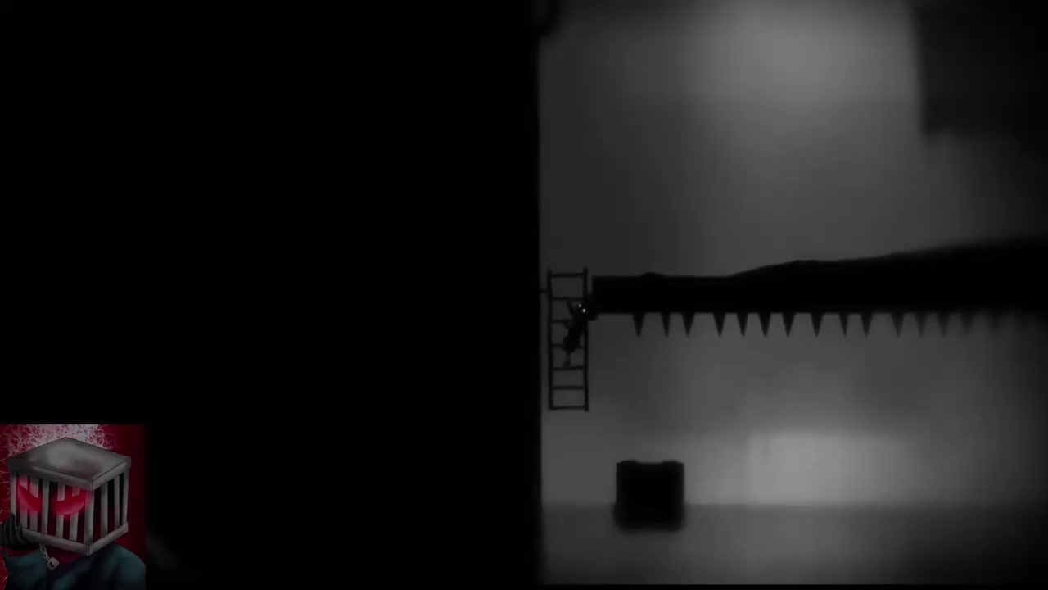
key(Right)
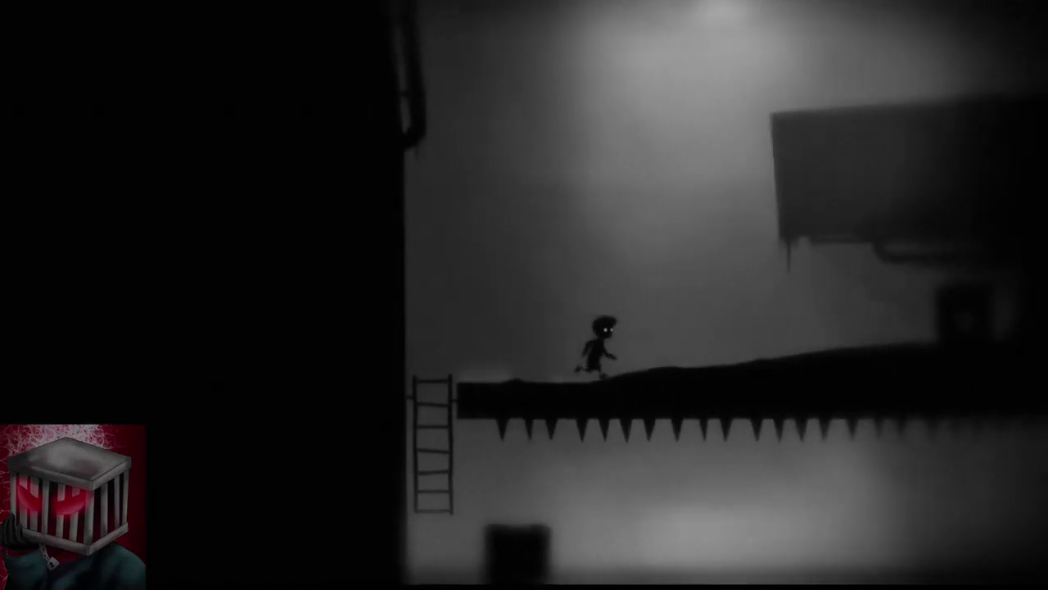
key(Right)
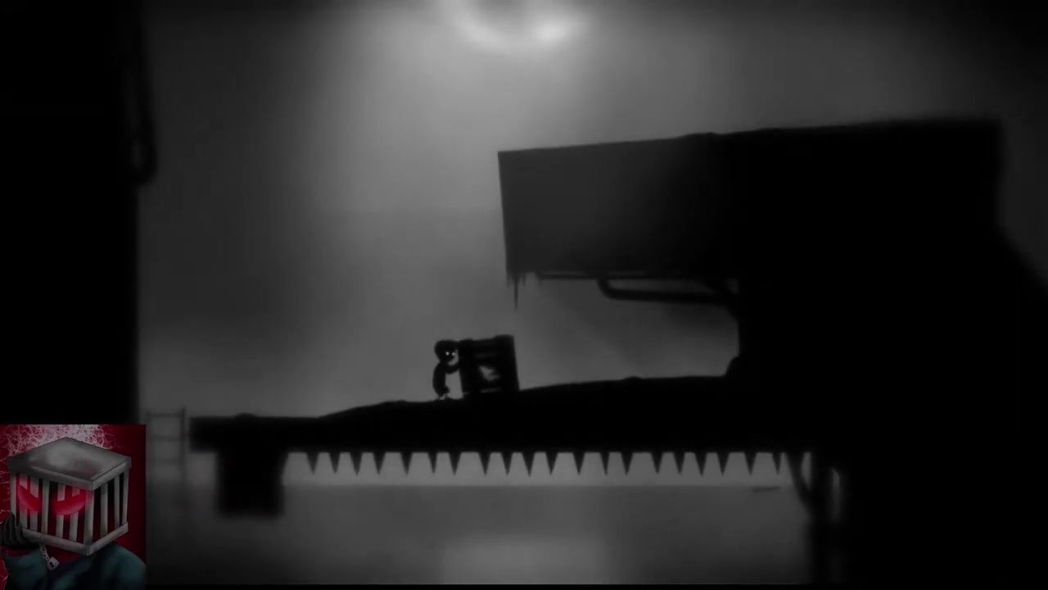
key(Up)
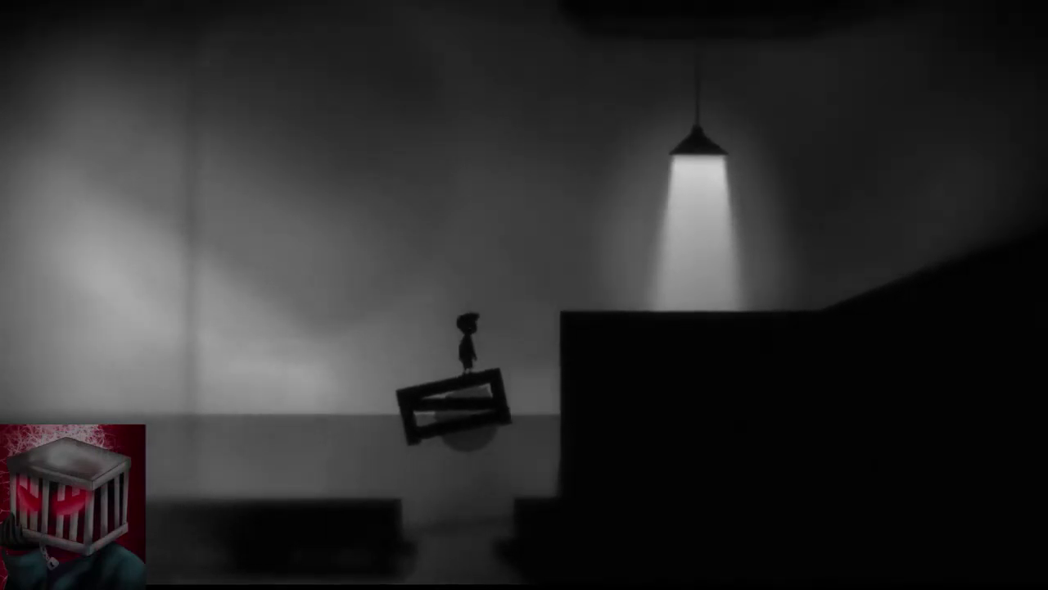
key(Right)
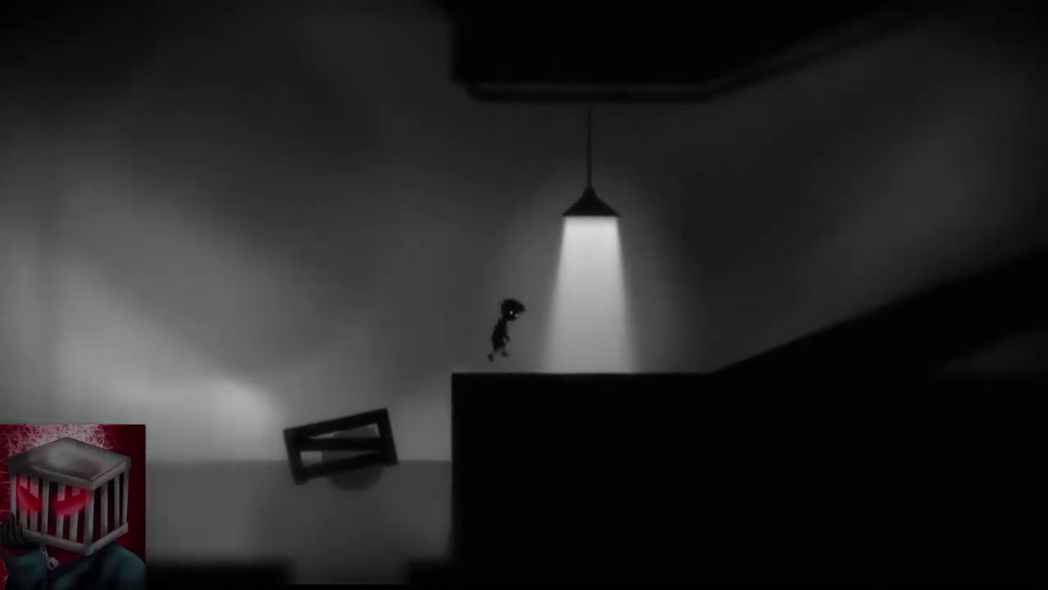
key(Right)
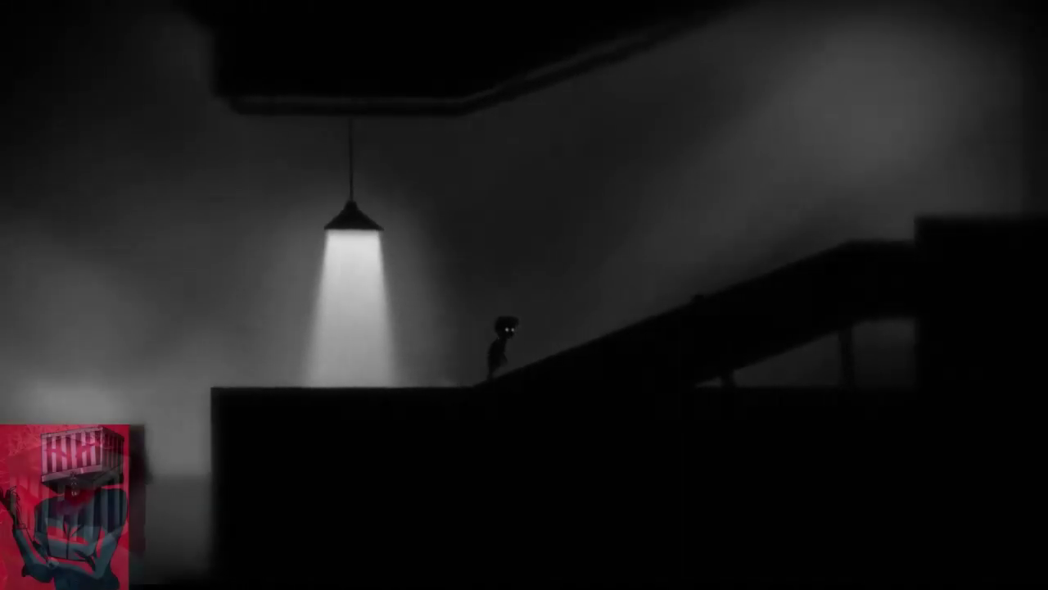
key(Right)
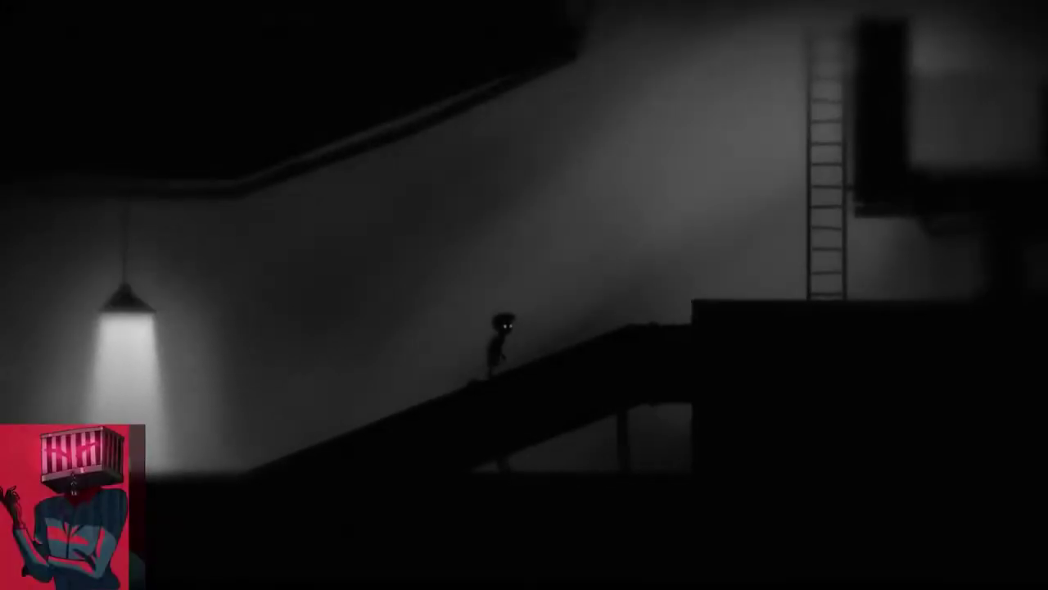
key(Right)
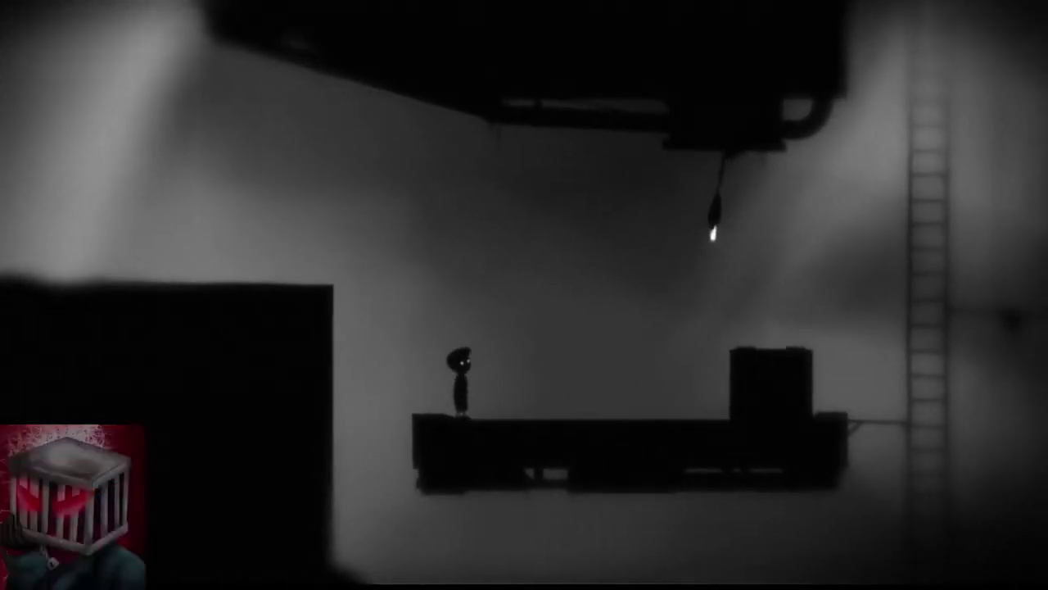
key(Right)
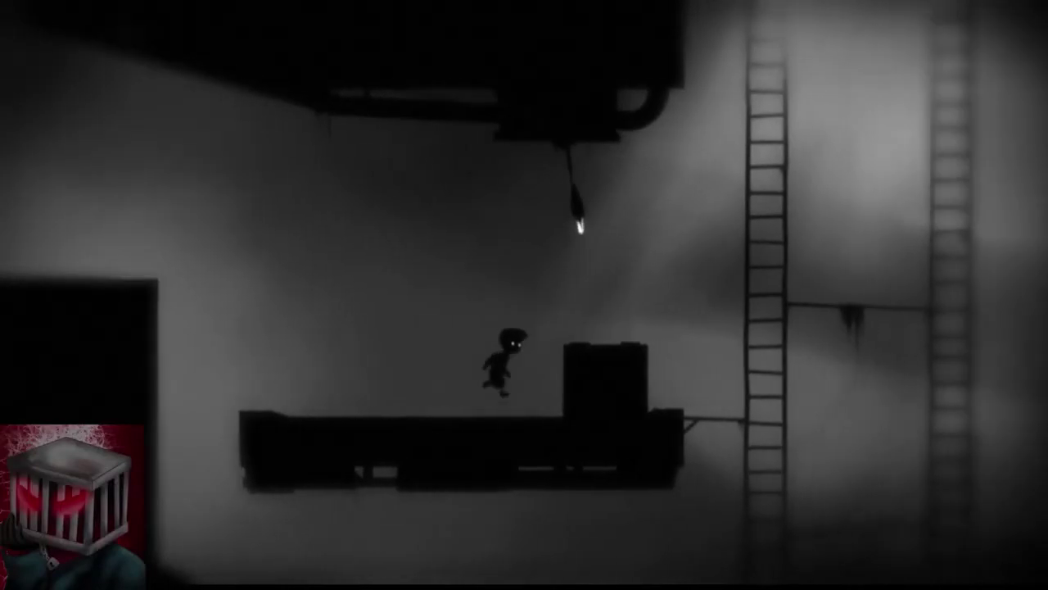
key(Up)
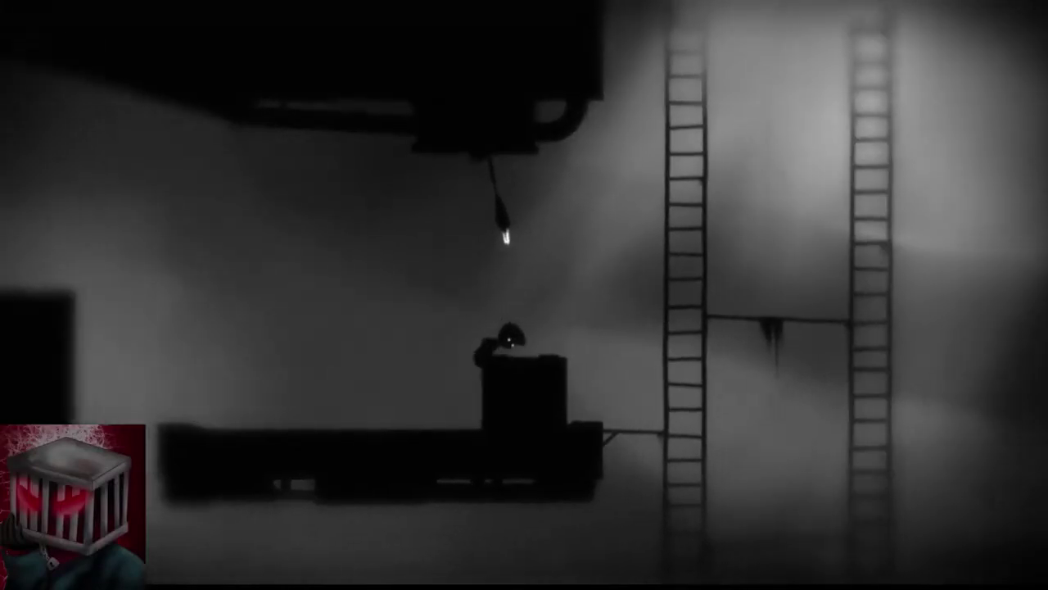
key(ctrl)
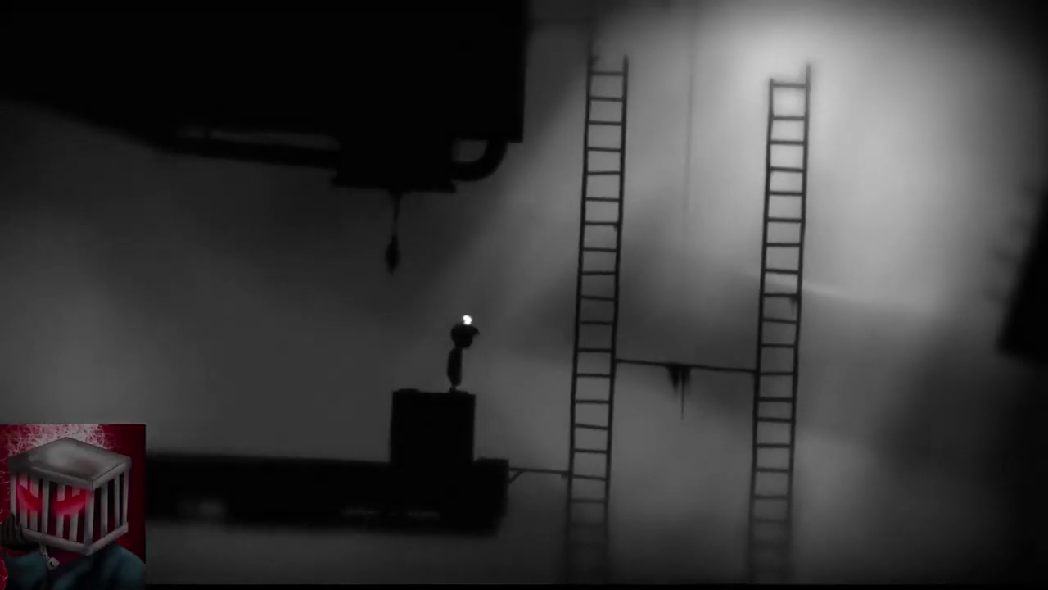
key(Left)
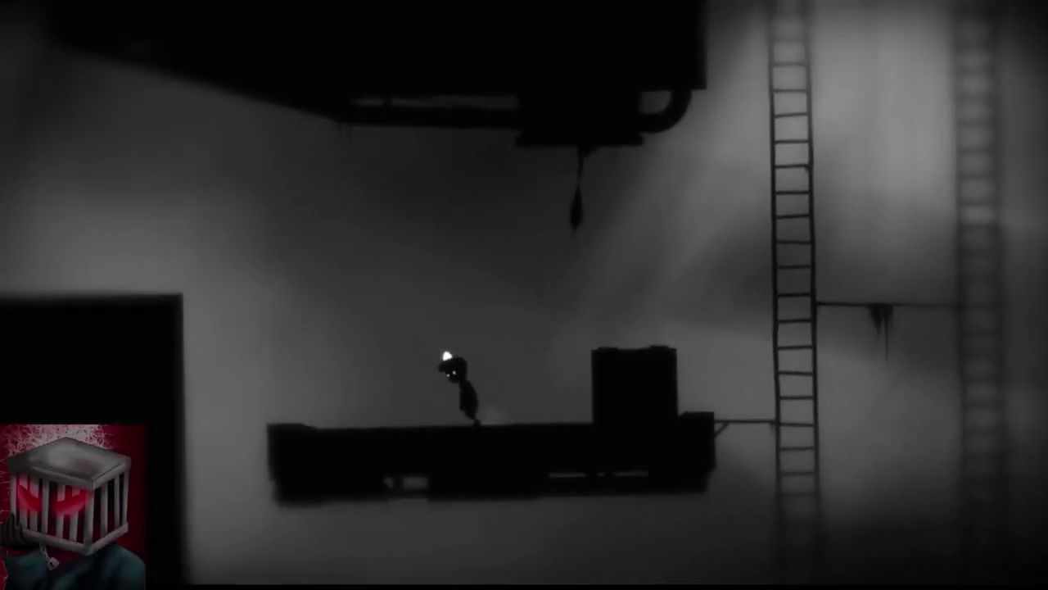
key(Left)
key(Up)
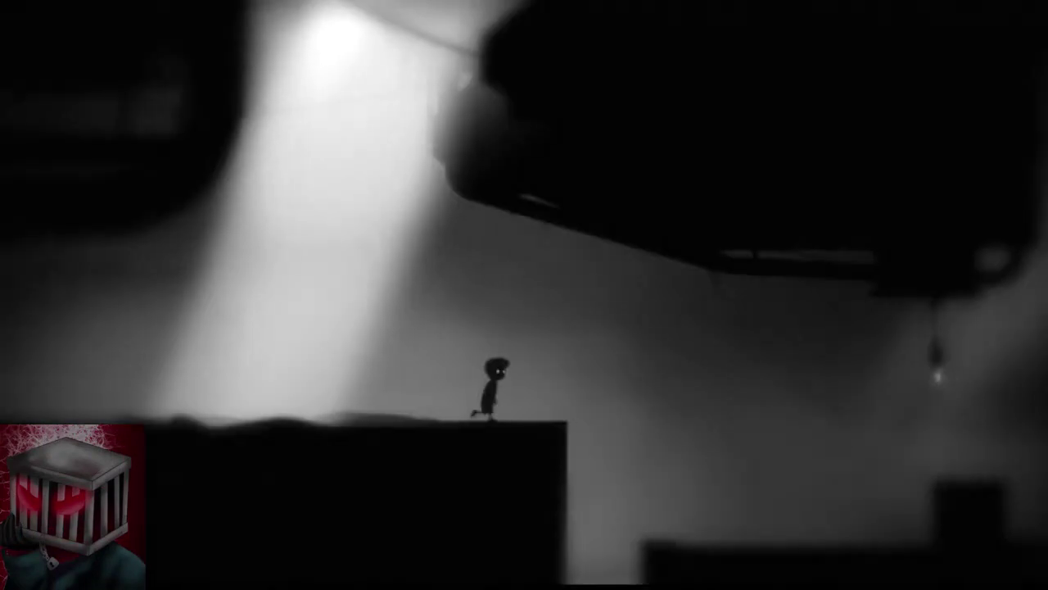
key(Right)
key(Up)
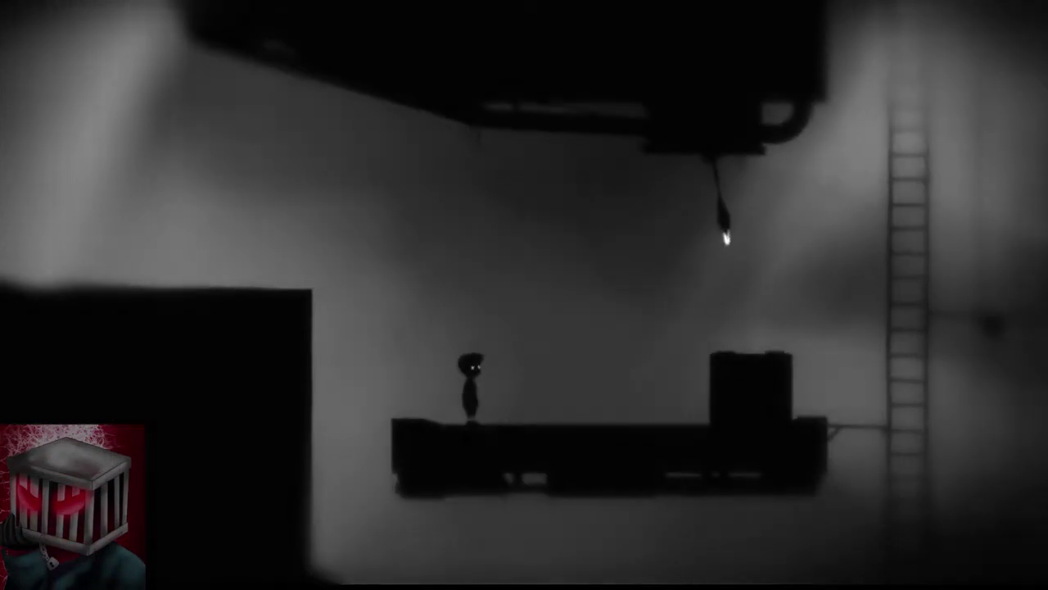
key(Right)
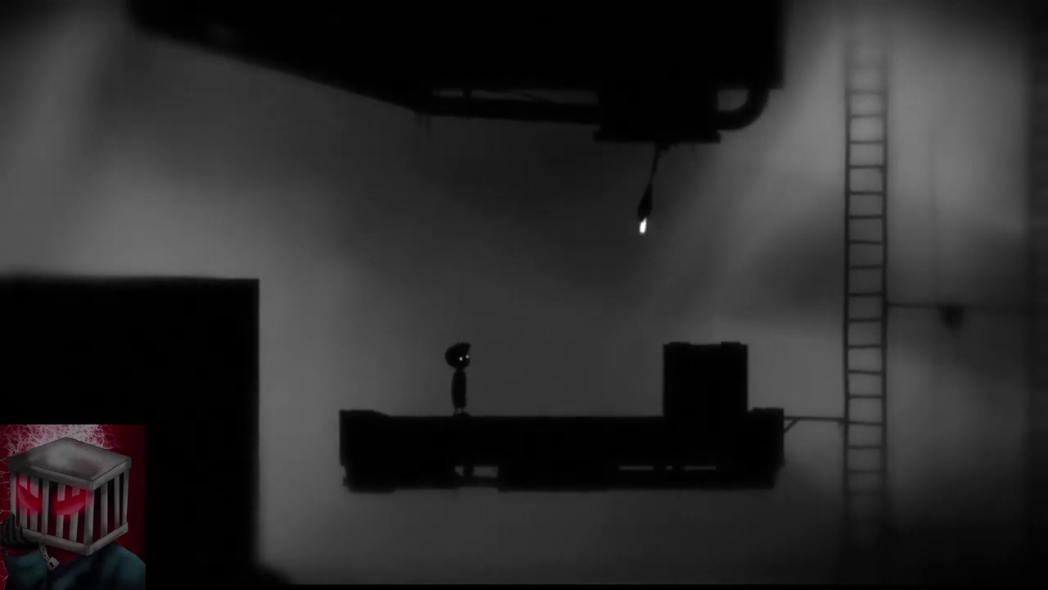
key(Right)
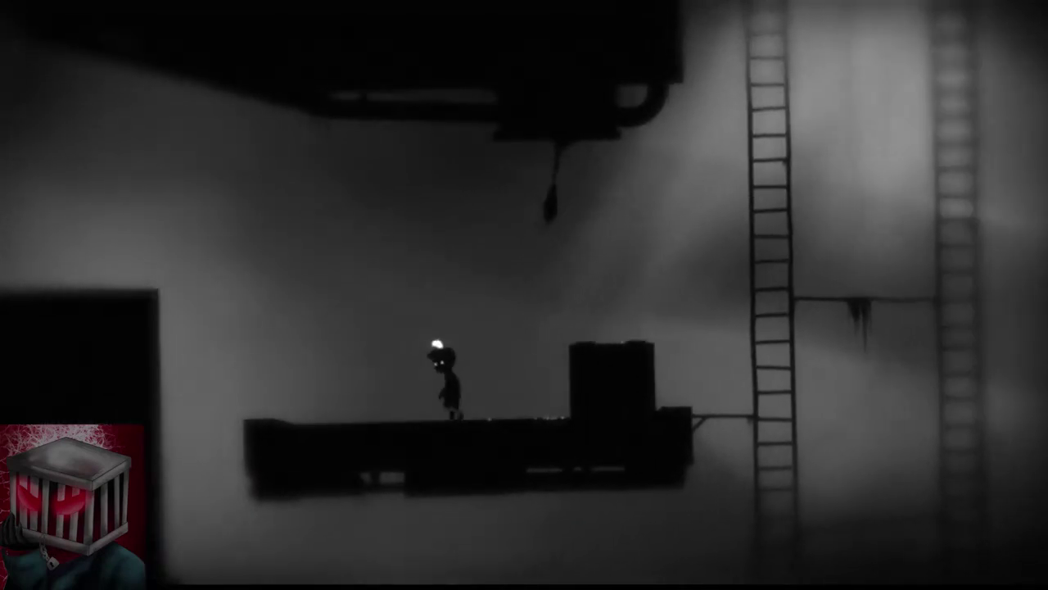
key(Left)
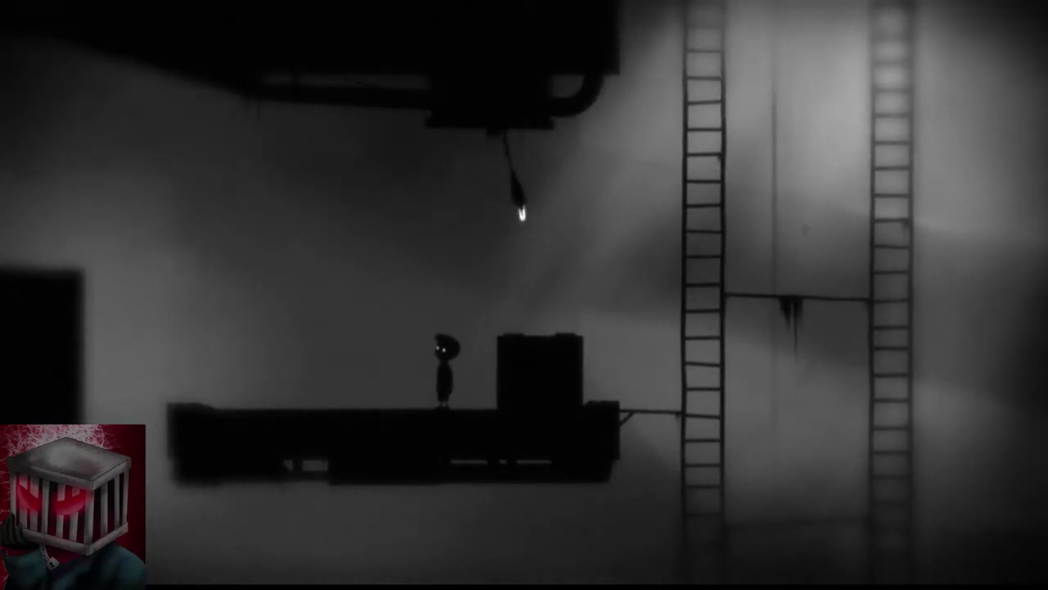
key(Up)
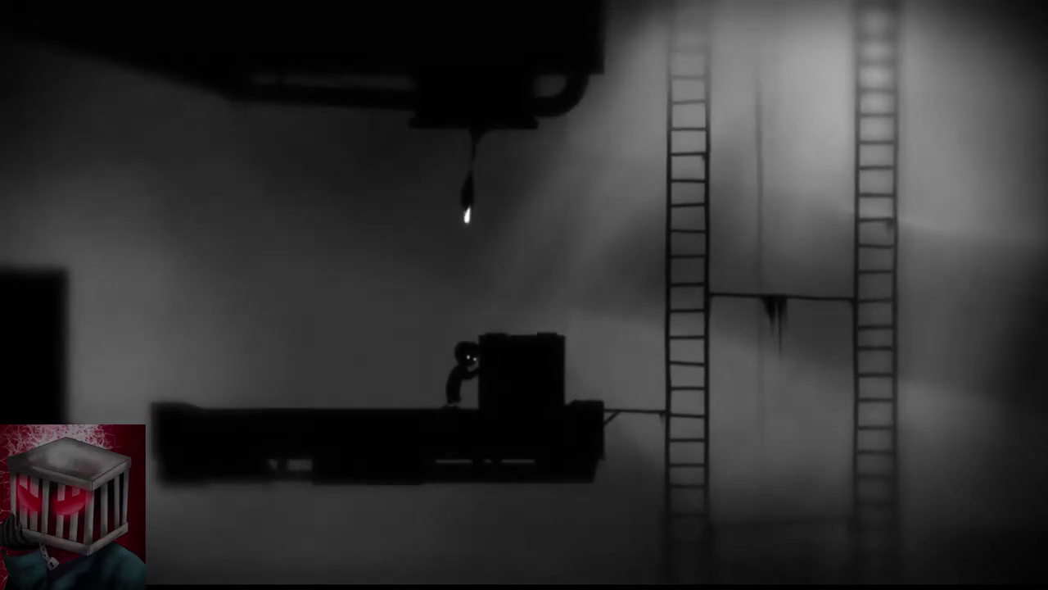
key(Left)
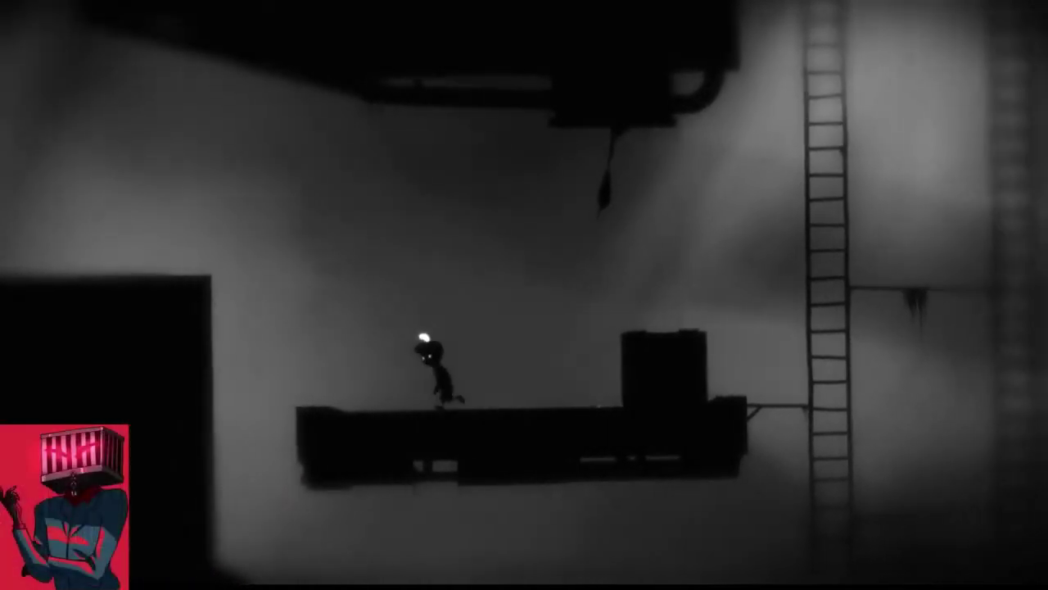
key(Left)
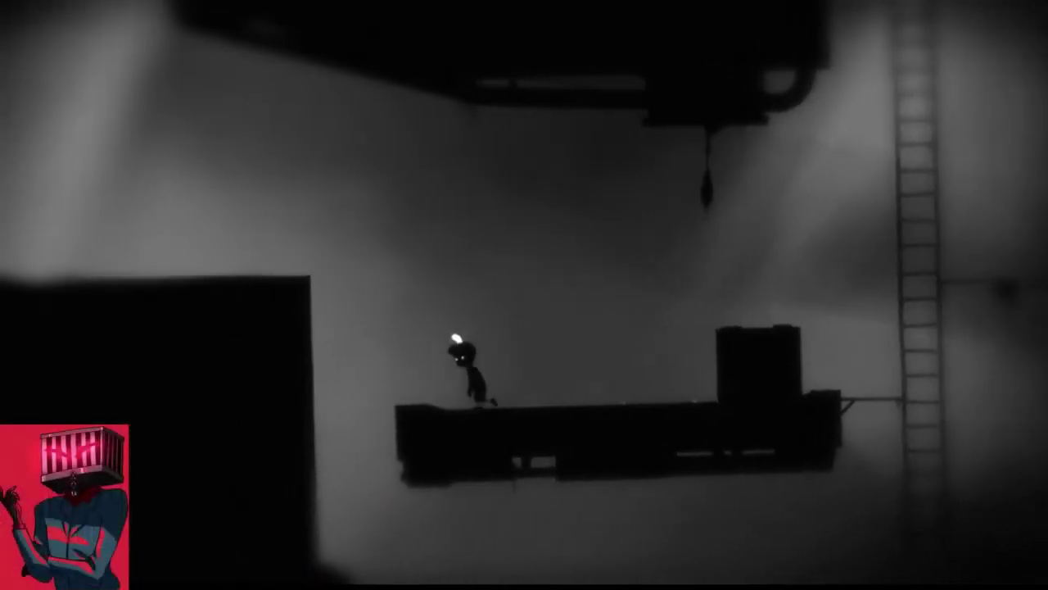